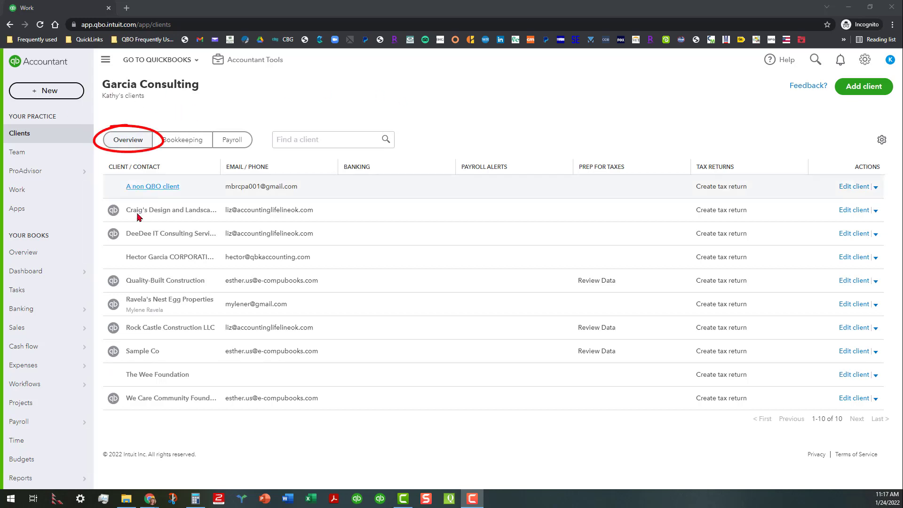
Check which QuickBooks products individual clients in the client list are subscribed to.
mouse_move(114, 400)
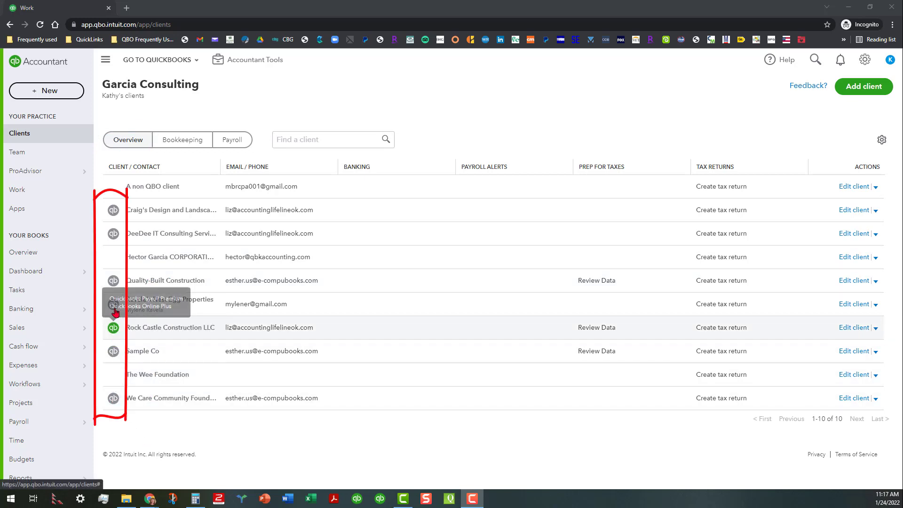
mouse_move(114, 305)
mouse_move(113, 214)
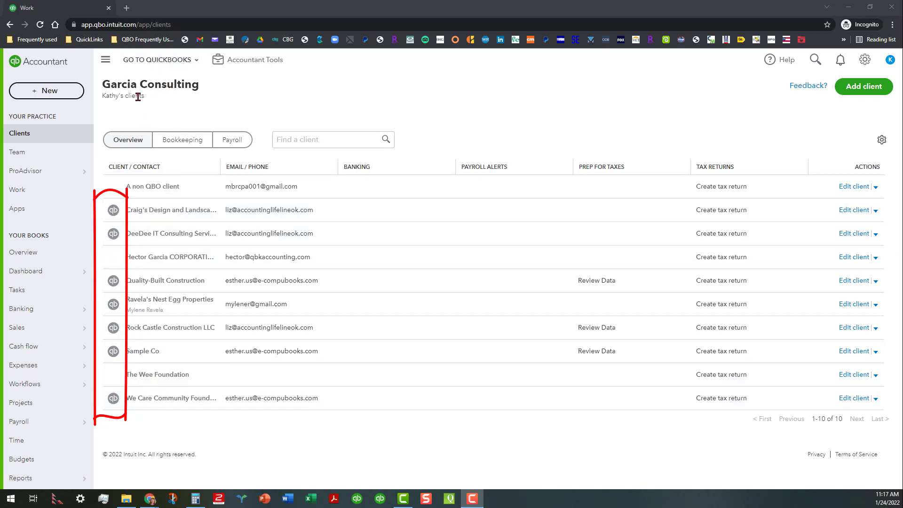
Review the client companies available to open in QuickBooks and the quick links and tools offered to accountants.
left_click(159, 60)
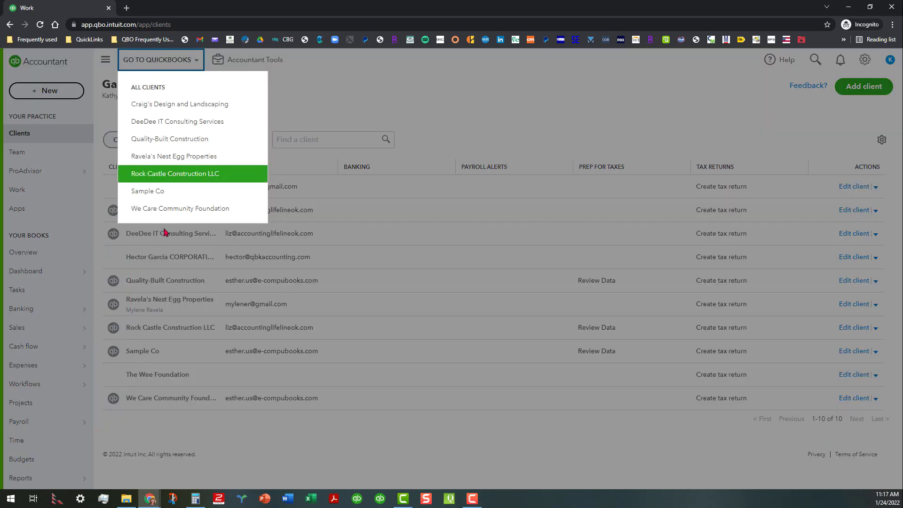
left_click(324, 81)
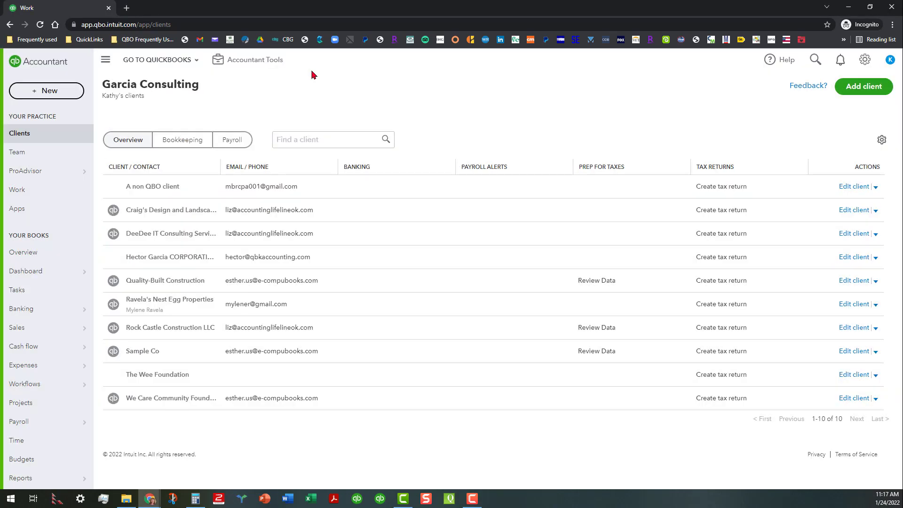
left_click(262, 64)
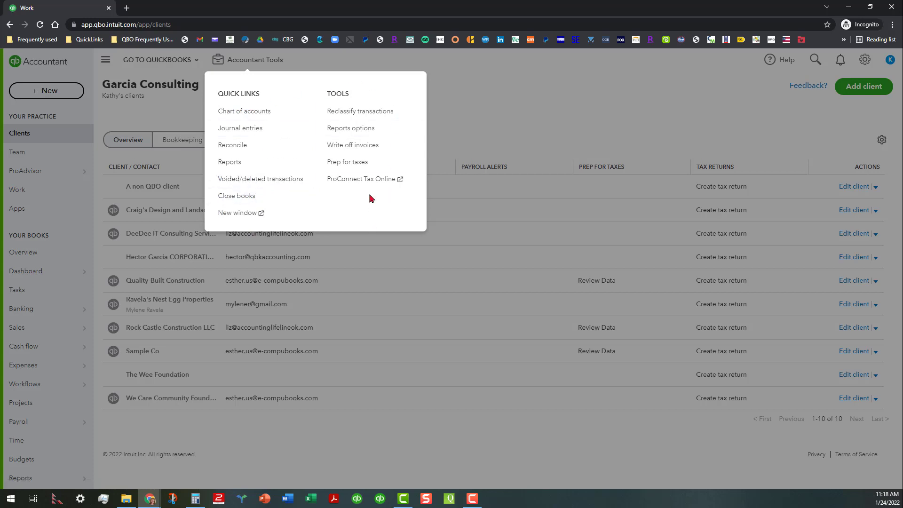
left_click(461, 67)
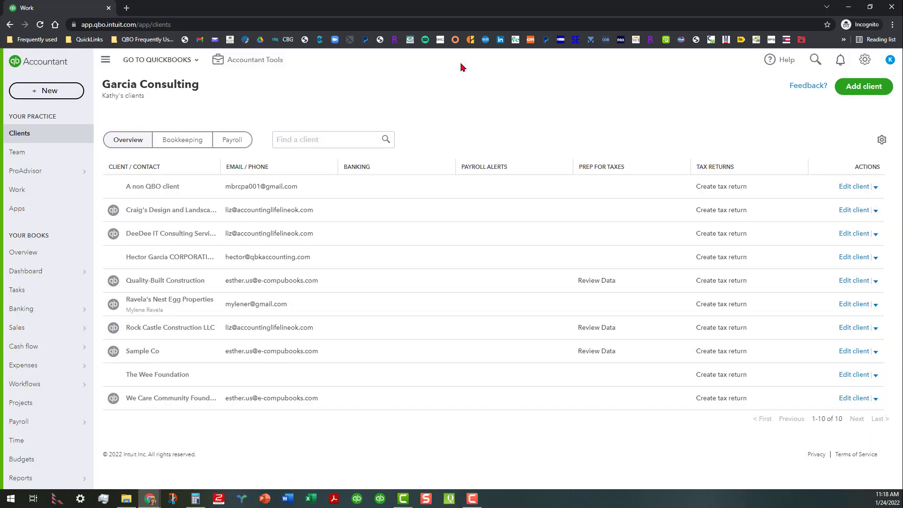
View the client list's Bookkeeping and Payroll versions and return to its Overview.
left_click(190, 140)
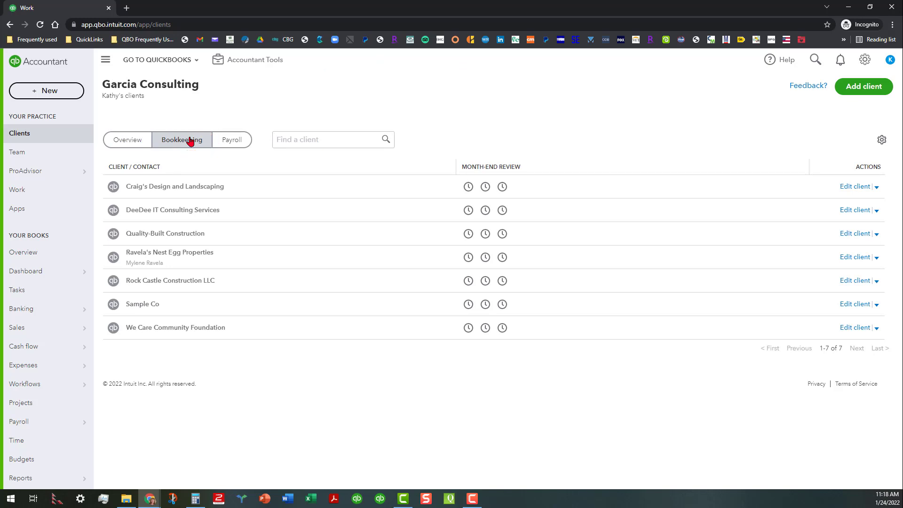
left_click(237, 141)
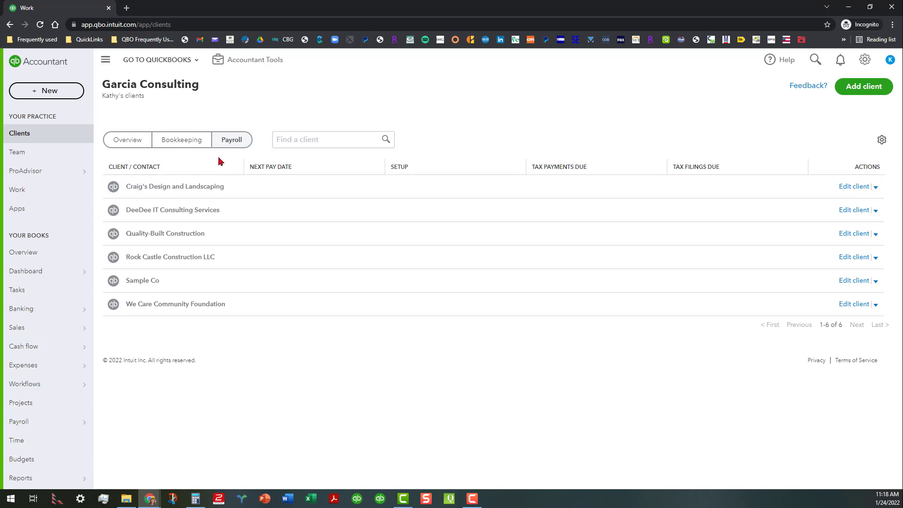
left_click(130, 139)
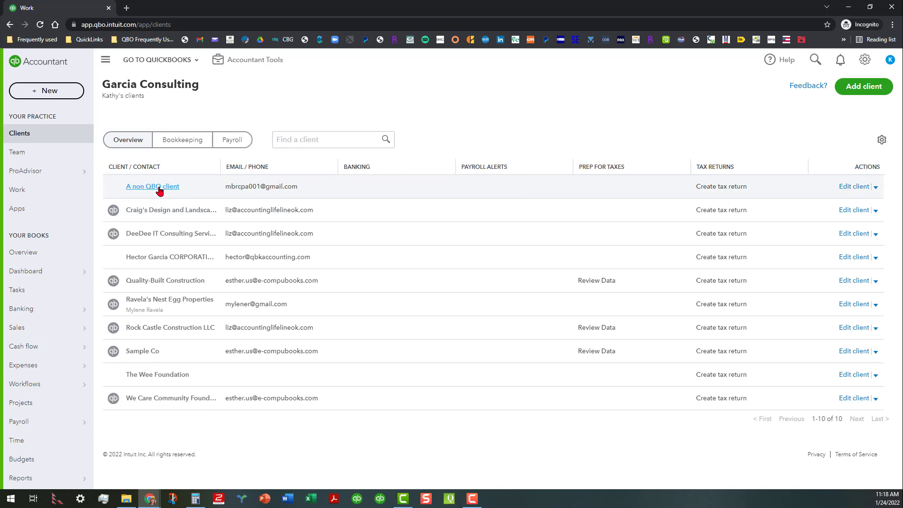
Look at the notes and documents stored for "A non QBO client" and return to the client list.
left_click(158, 187)
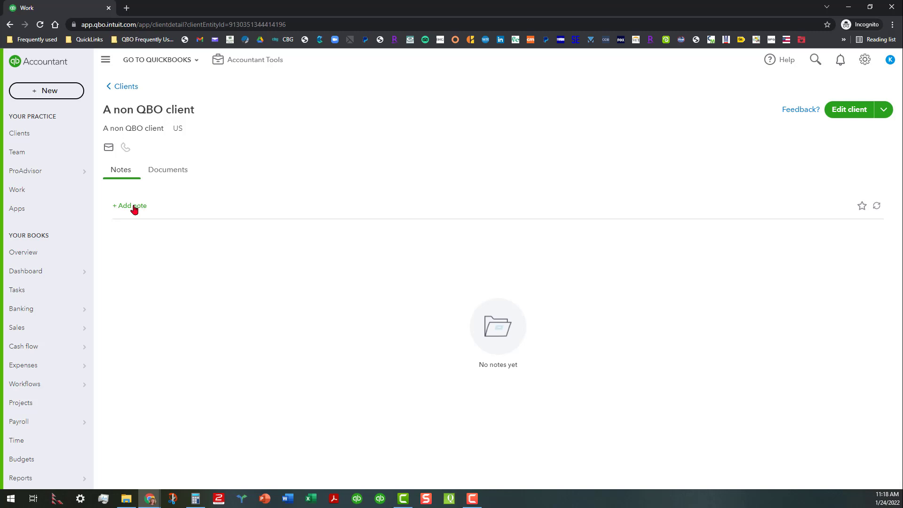
left_click(170, 173)
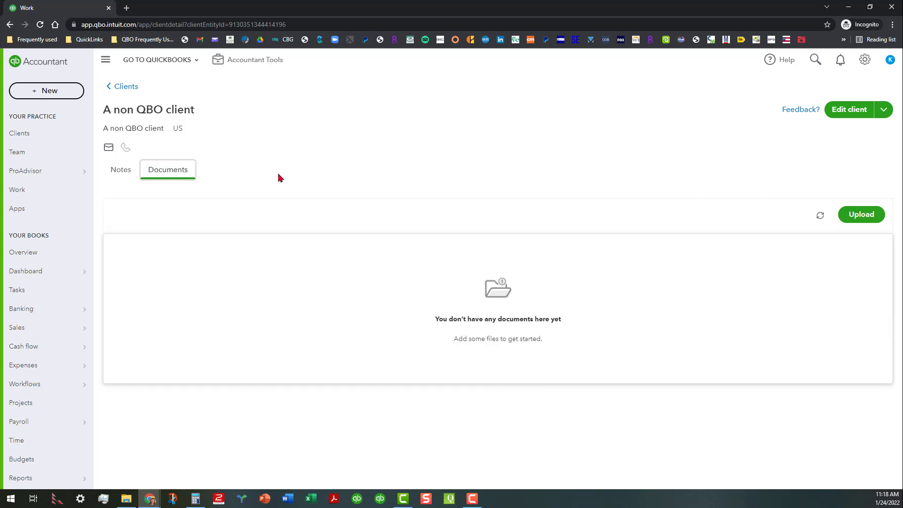
left_click(32, 135)
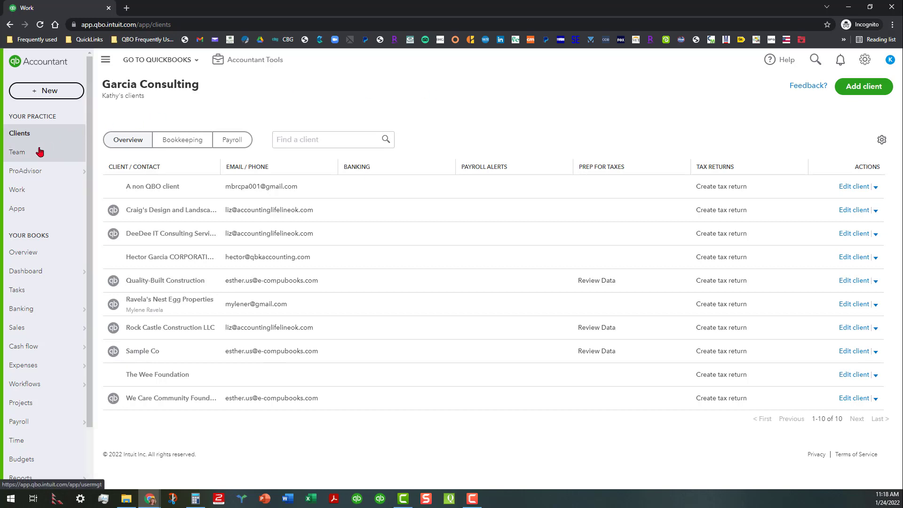
Examine the firm's team list for each member's job title, access level and status.
left_click(21, 156)
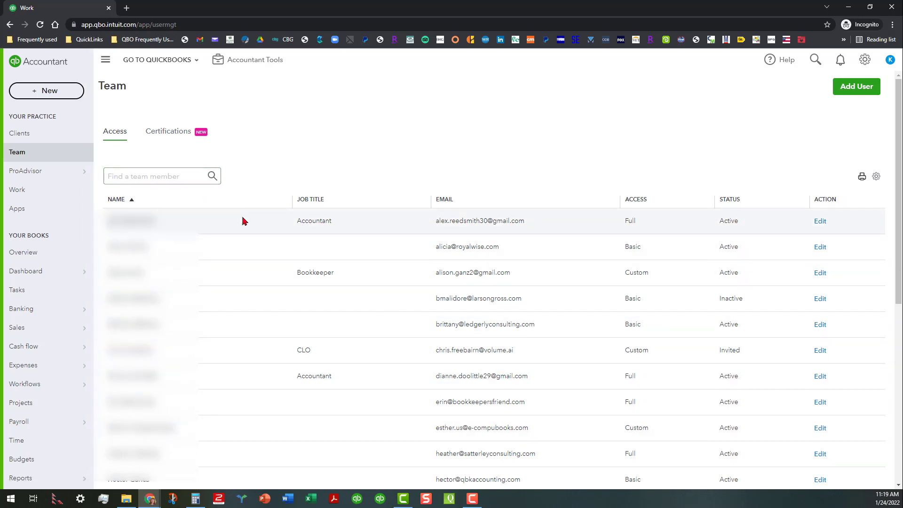
scroll(242, 218, "down", 8)
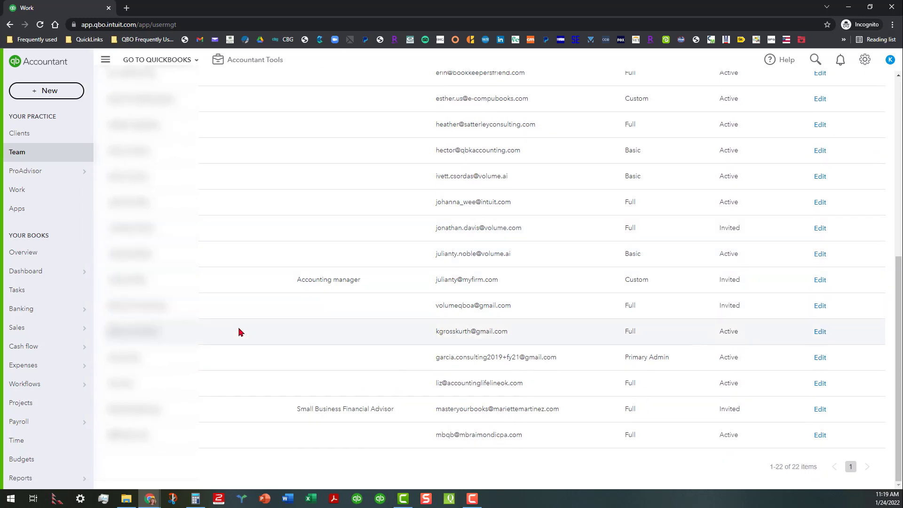
scroll(231, 428, "up", 5)
scroll(236, 408, "up", 2)
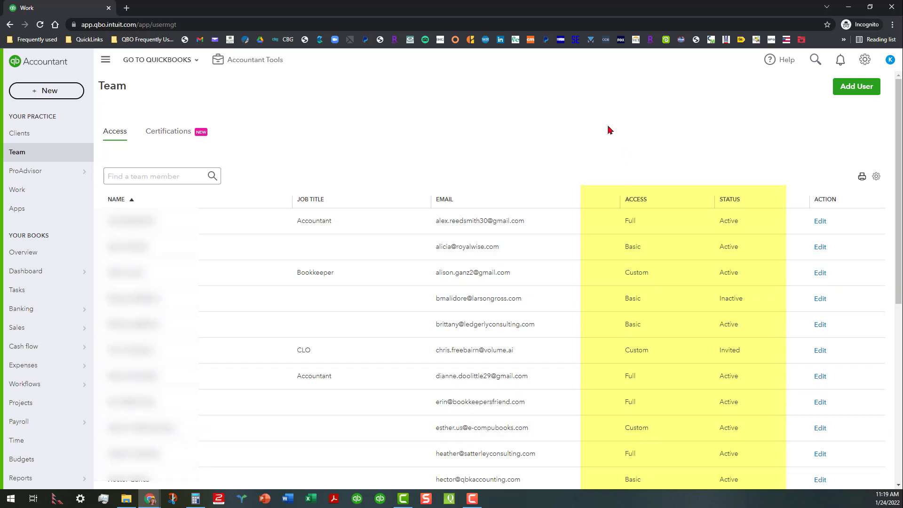
Examine the team's certifications, expanding the full set for several members who hold more than one.
left_click(170, 132)
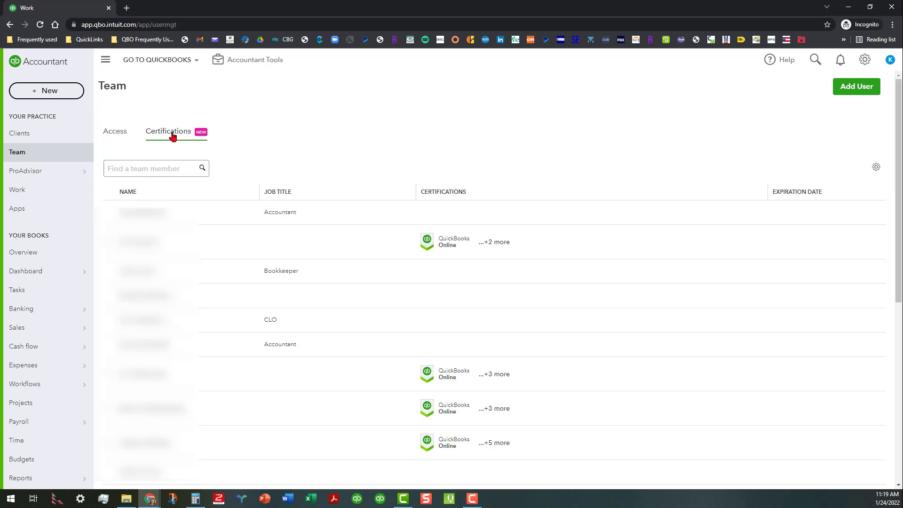
left_click(448, 248)
scroll(448, 248, "down", 2)
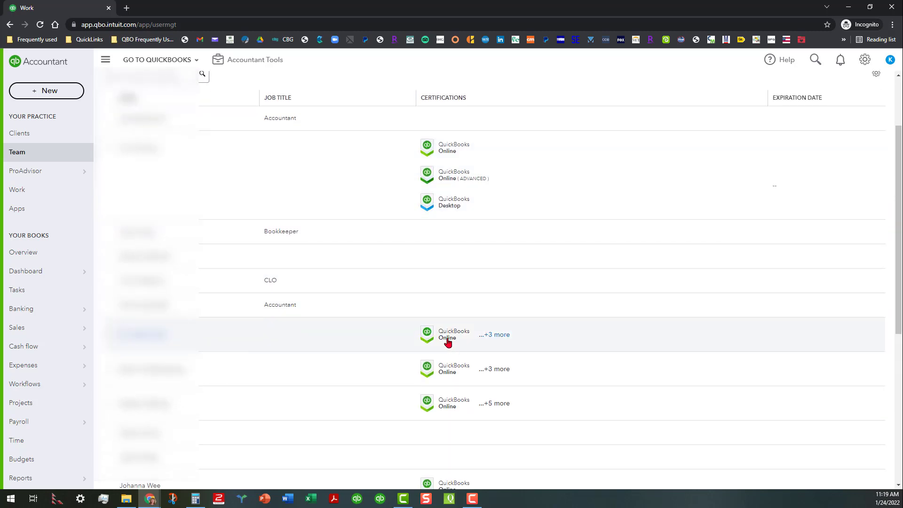
left_click(448, 342)
scroll(447, 342, "down", 2)
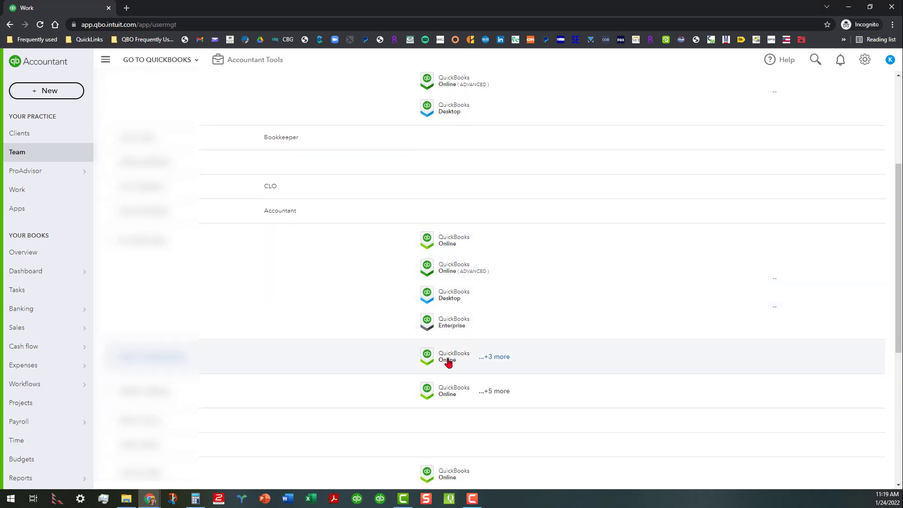
left_click(447, 362)
scroll(450, 383, "down", 2)
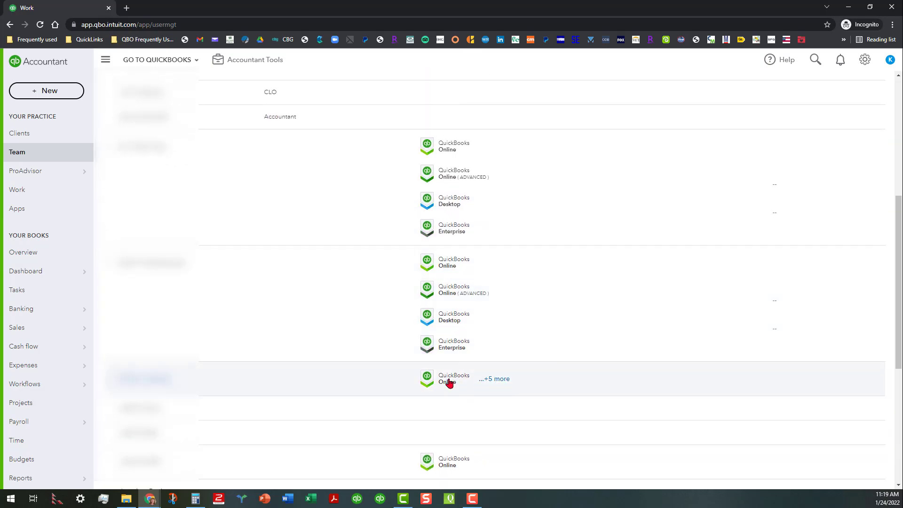
left_click(449, 382)
scroll(452, 346, "down", 1)
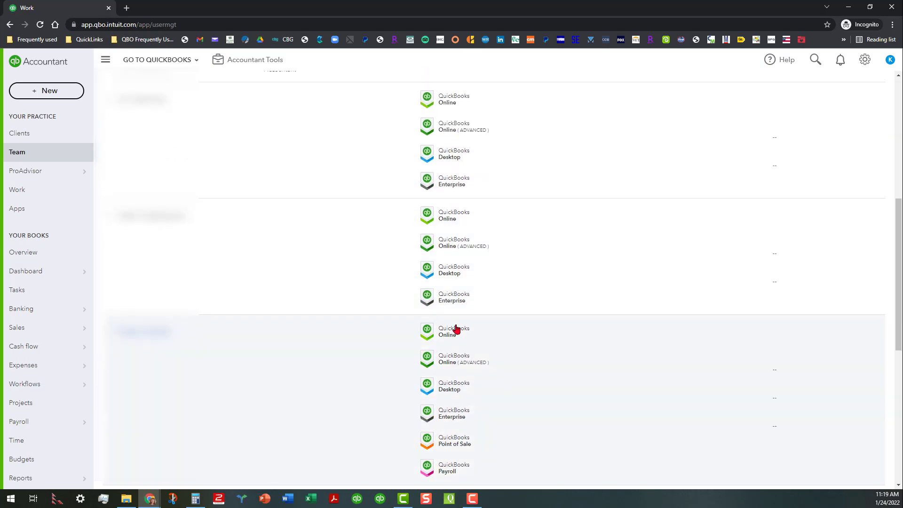
scroll(456, 329, "down", 6)
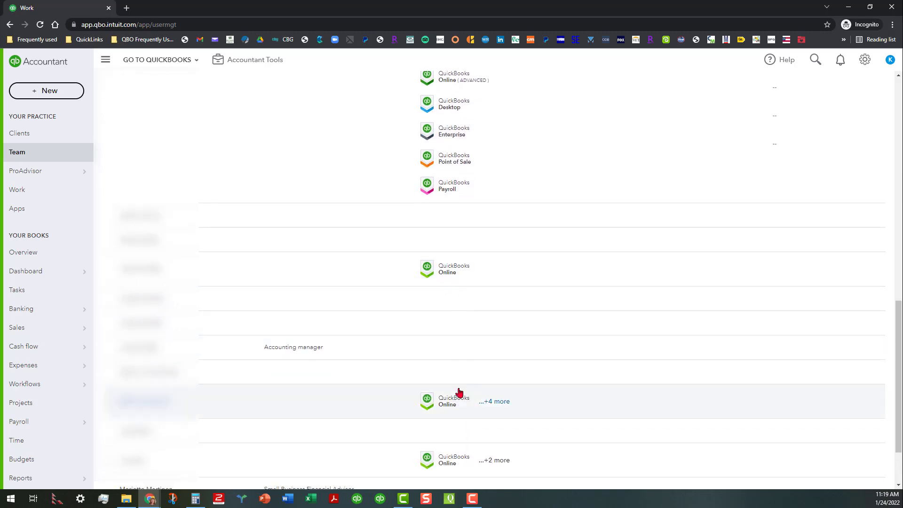
left_click(455, 400)
scroll(475, 290, "up", 10)
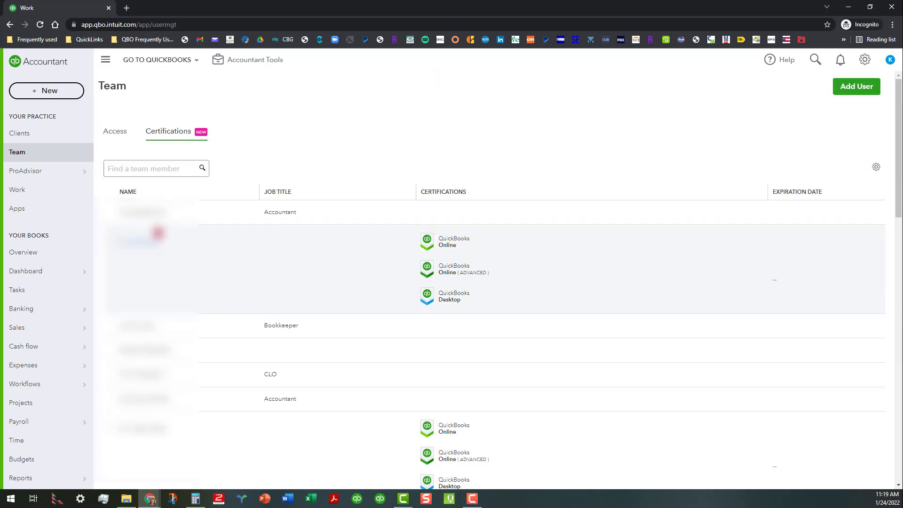
Open the firm's ProAdvisor benefits, review its points history and close the history.
mouse_move(75, 173)
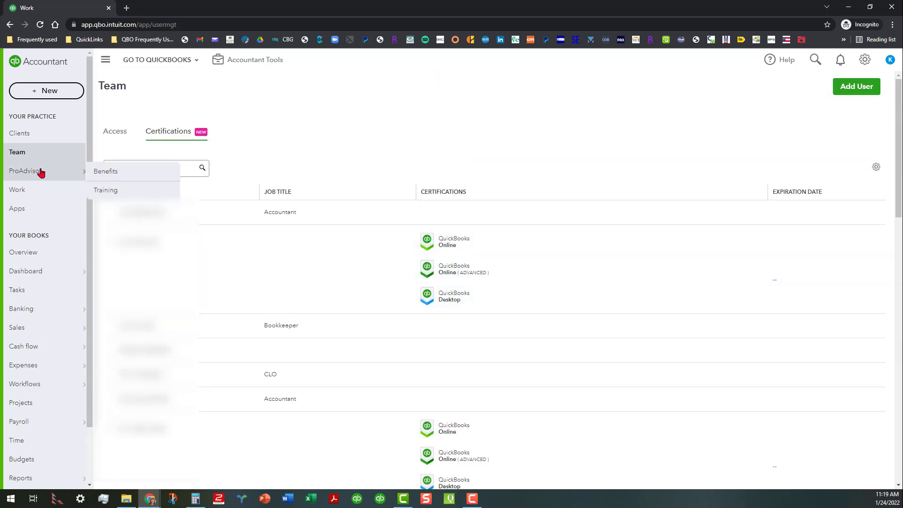
left_click(124, 173)
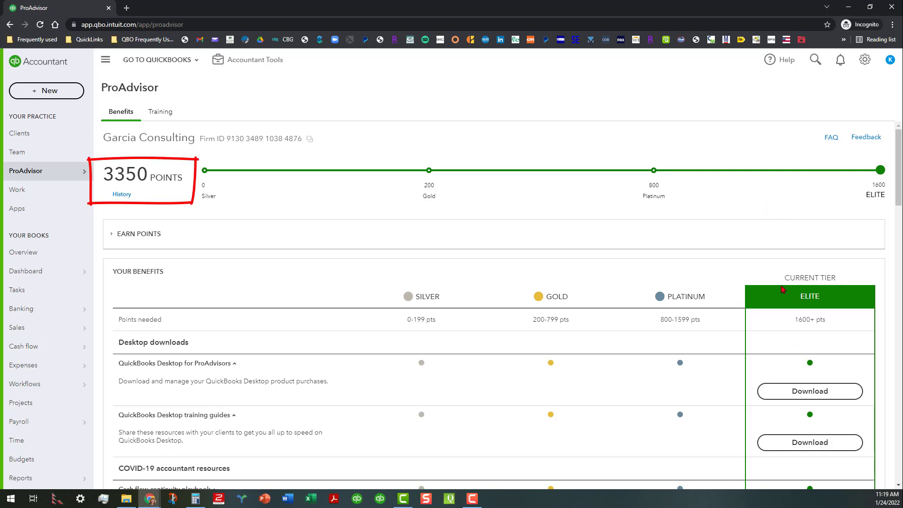
left_click(122, 194)
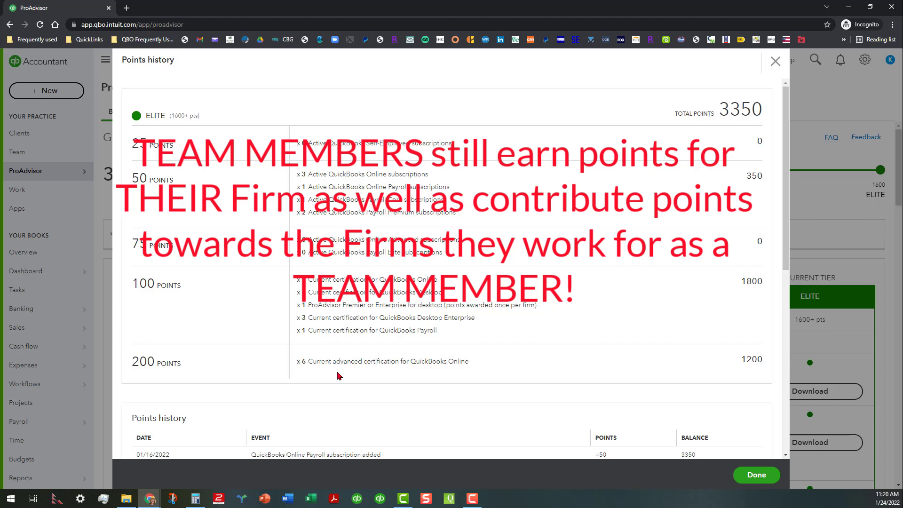
left_click(775, 61)
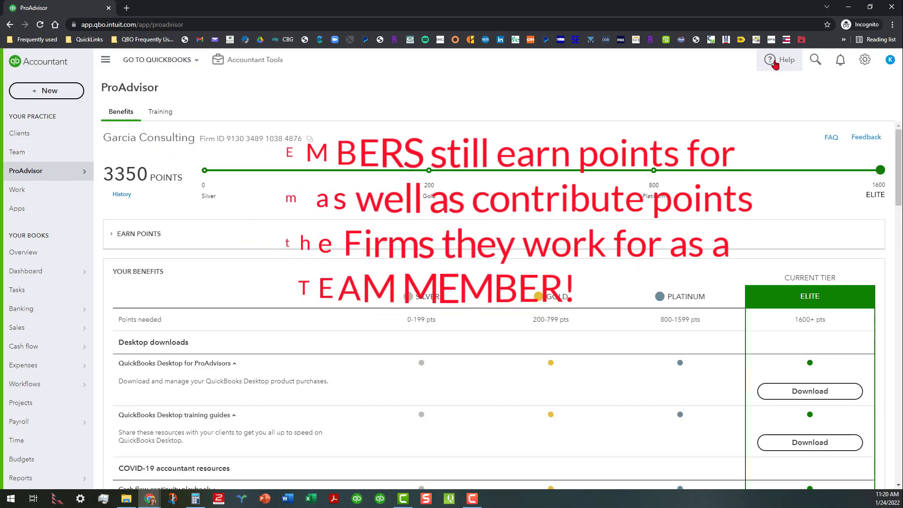
Look over the firm's work board and the apps connected to its clients and to the firm itself.
left_click(34, 191)
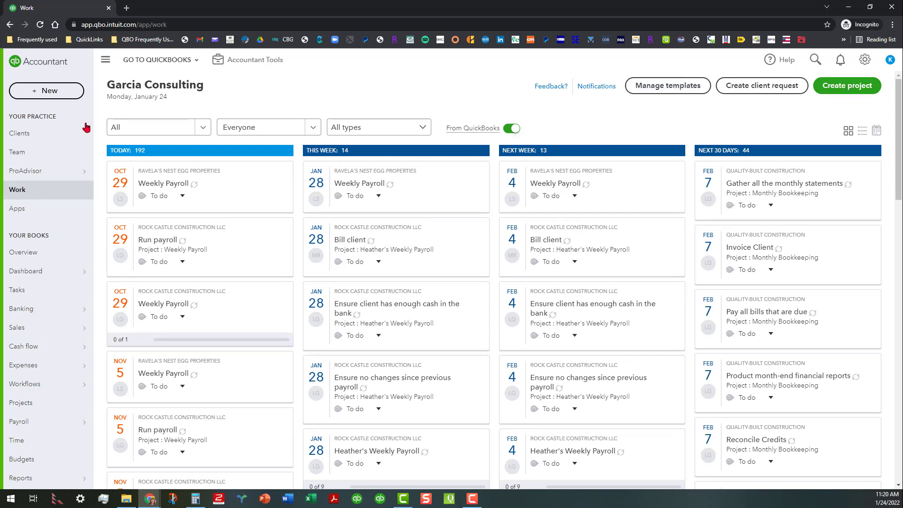
left_click(33, 212)
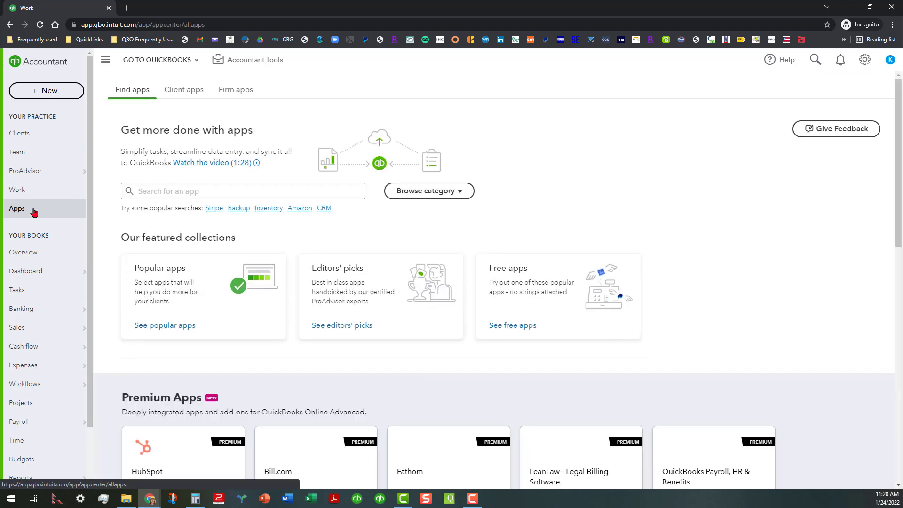
left_click(189, 93)
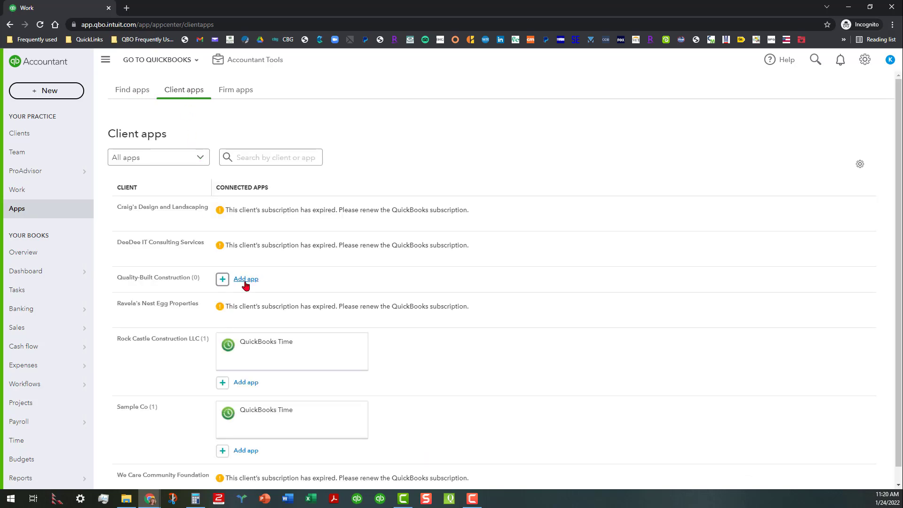
left_click(236, 93)
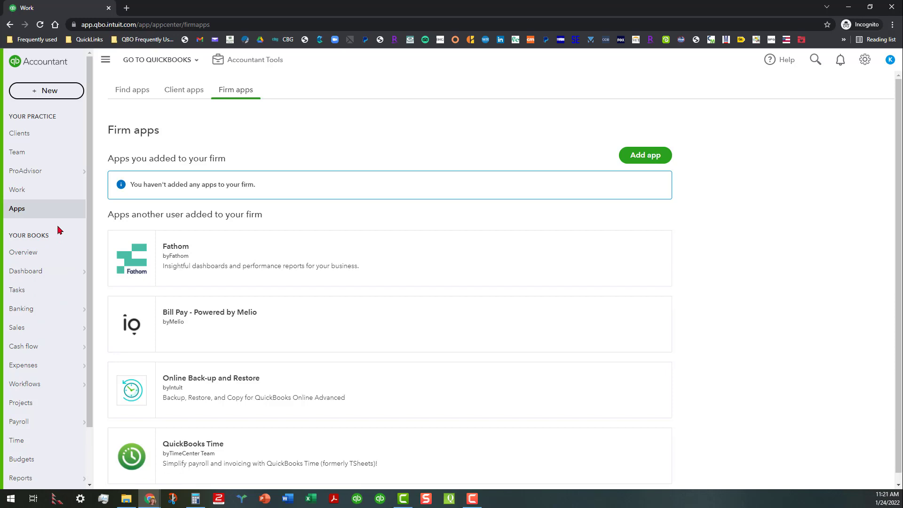
Return to the client list, open ProAdvisor training, and browse the certification prep and product training courses.
left_click(29, 134)
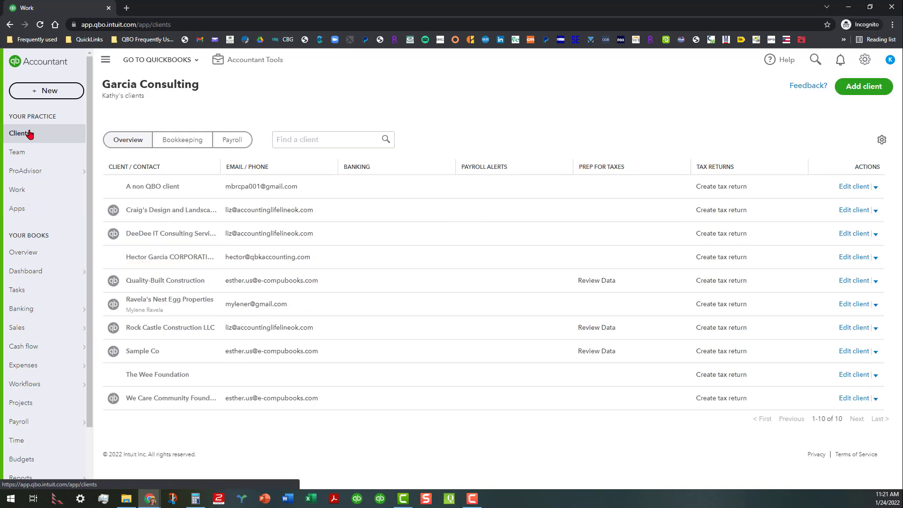
mouse_move(45, 172)
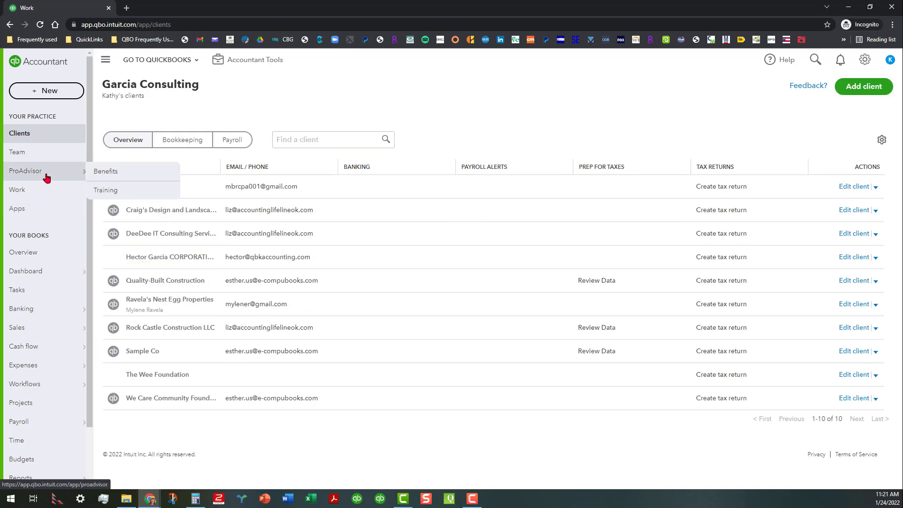
left_click(138, 190)
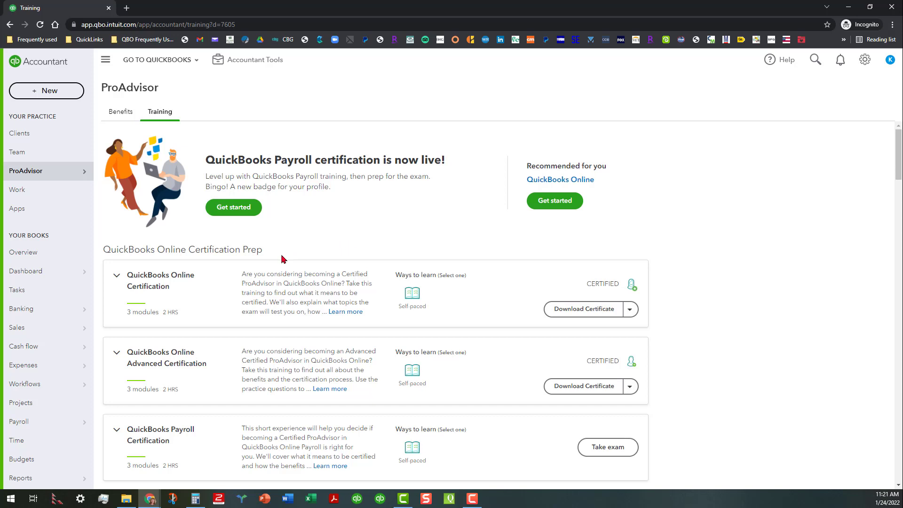
scroll(277, 258, "down", 6)
scroll(266, 276, "down", 7)
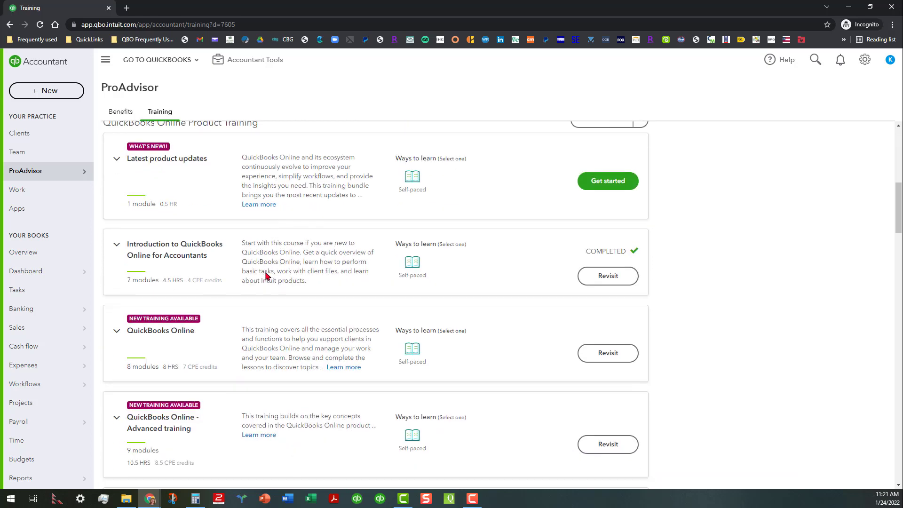
scroll(271, 234, "up", 2)
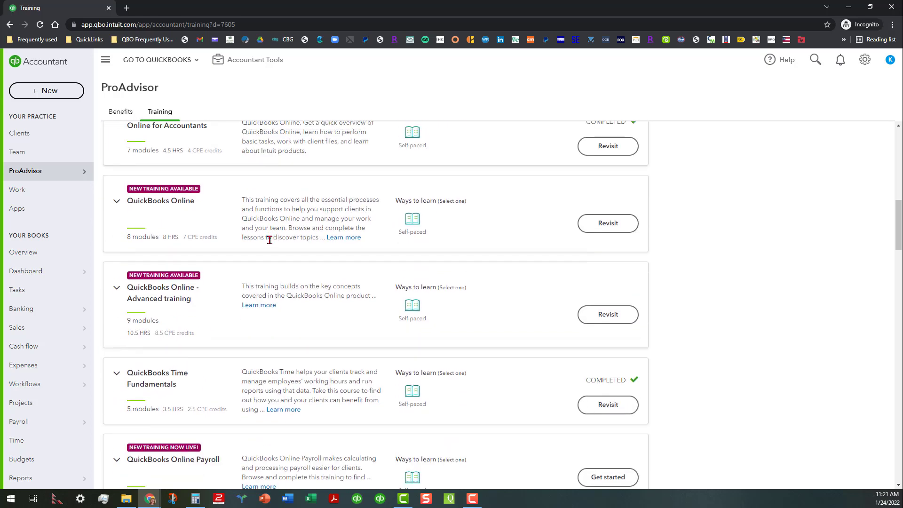
Browse the remaining ProAdvisor training, from product training through the specialty courses to the QuickBooks Desktop courses, and return to the start of the list.
scroll(269, 242, "down", 4)
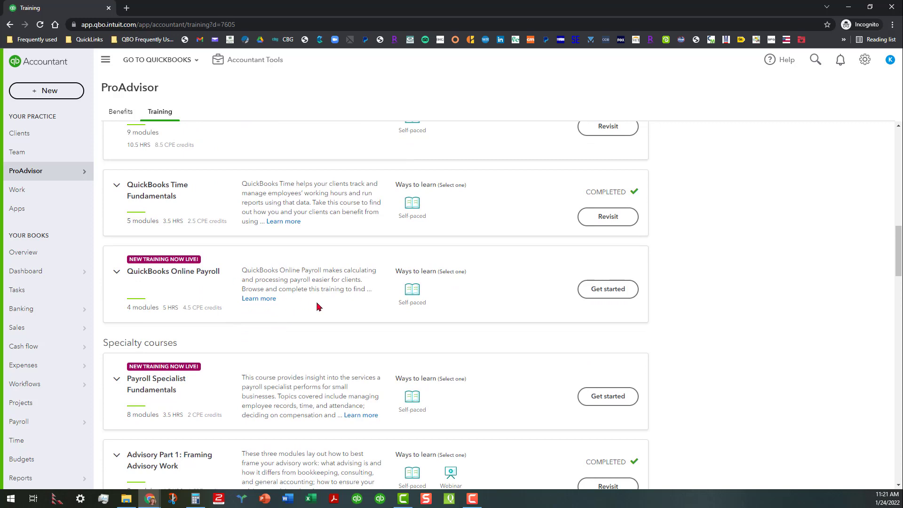
scroll(303, 357, "down", 4)
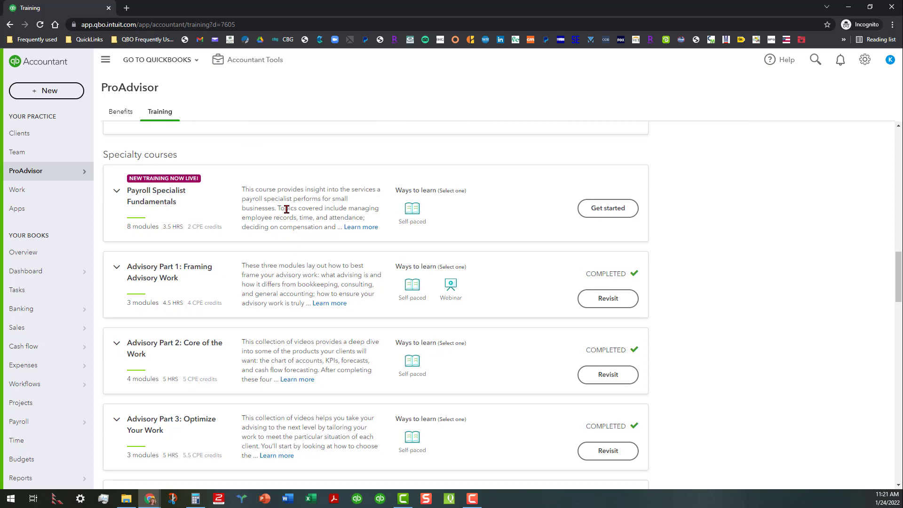
scroll(286, 209, "up", 3)
scroll(300, 225, "down", 10)
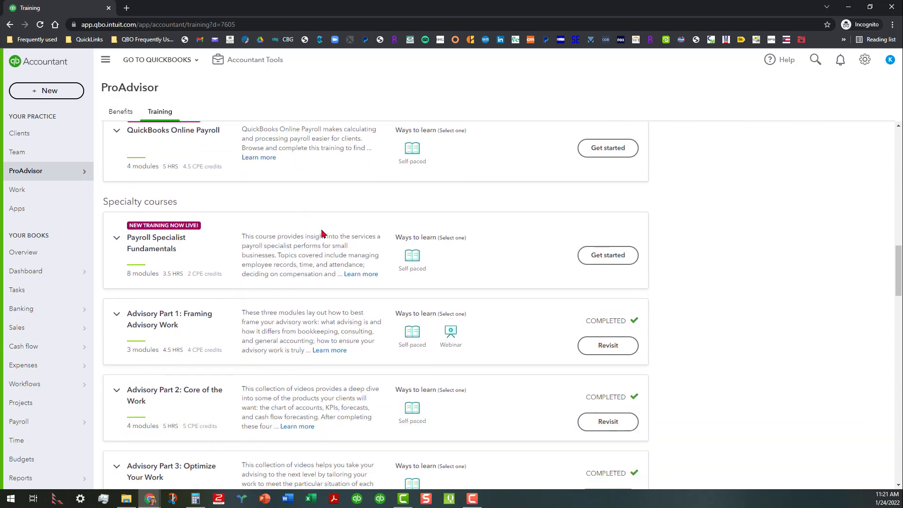
scroll(324, 235, "down", 5)
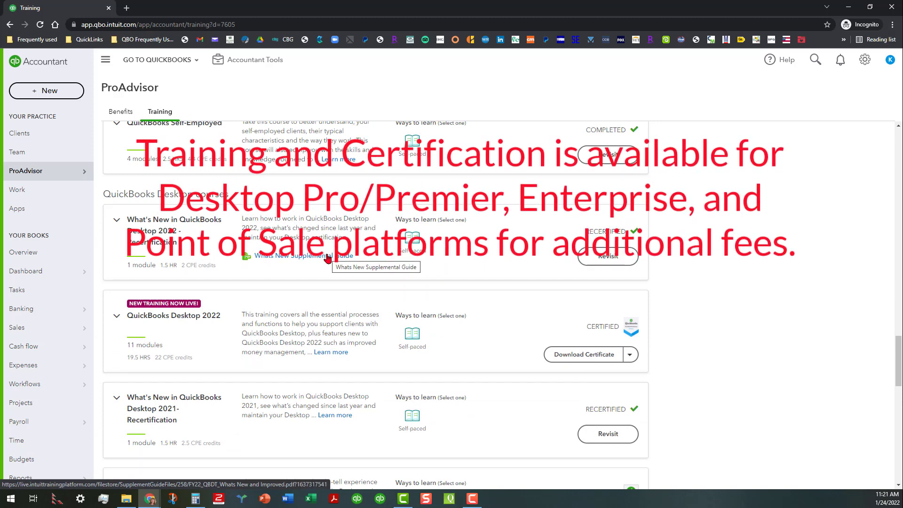
scroll(233, 254, "down", 1)
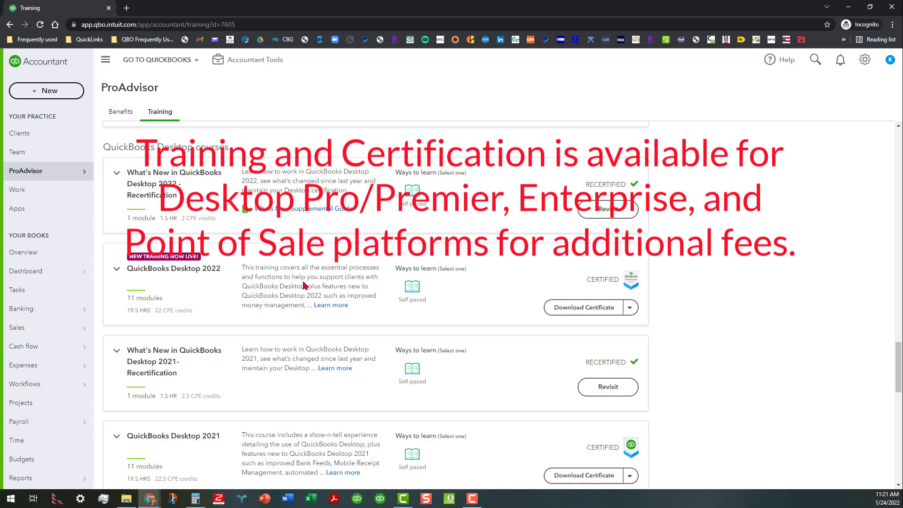
scroll(297, 279, "up", 10)
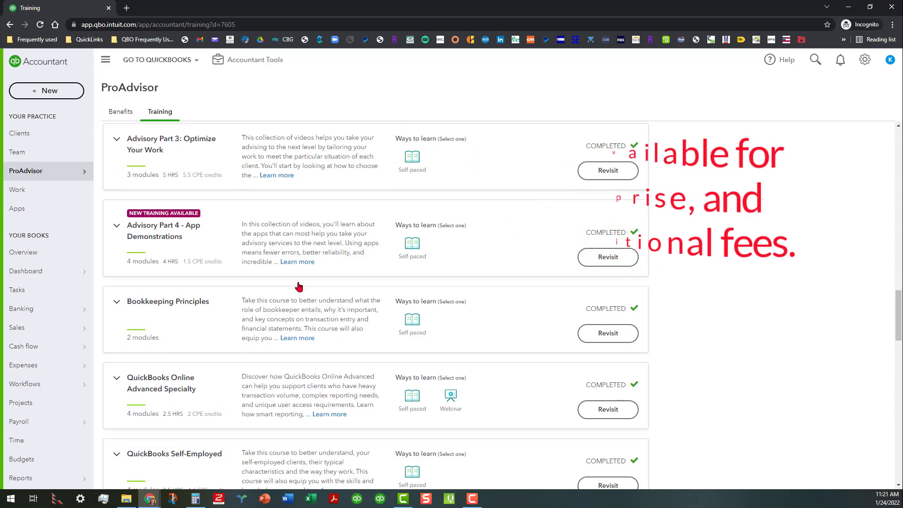
scroll(303, 279, "up", 15)
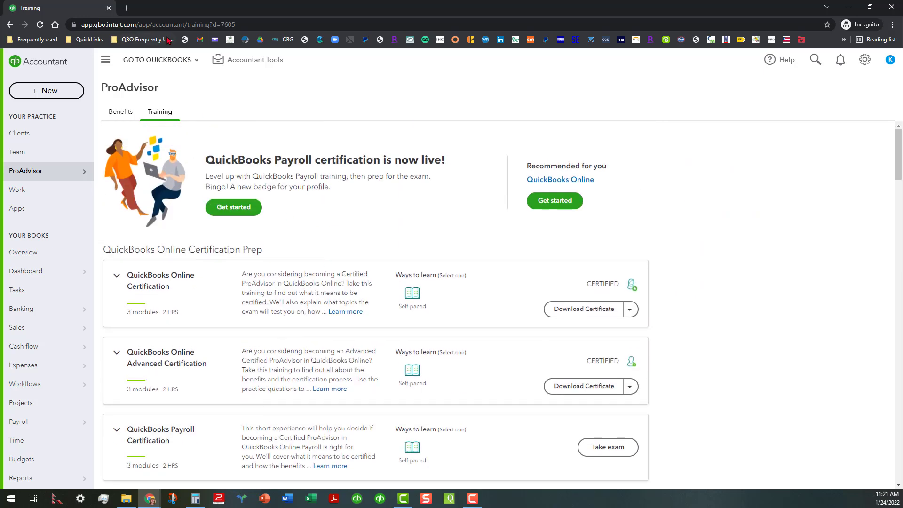
Open the bookmarked quickbooks.intuit.com/accountants site in a new browser tab and look over its sign-in options.
left_click(126, 8)
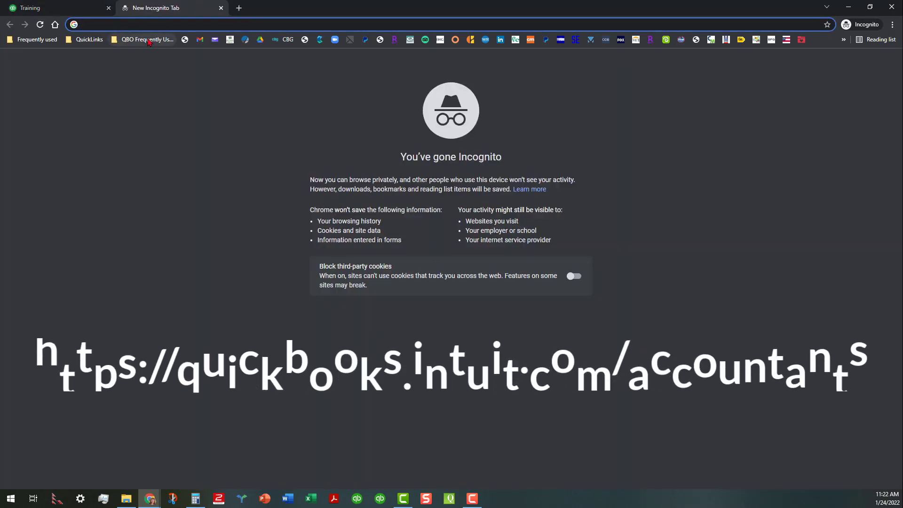
left_click(143, 40)
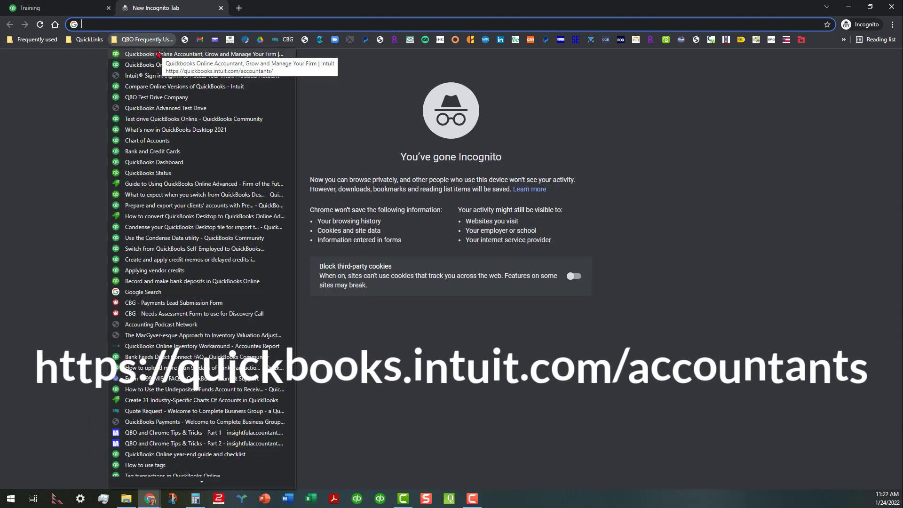
left_click(158, 54)
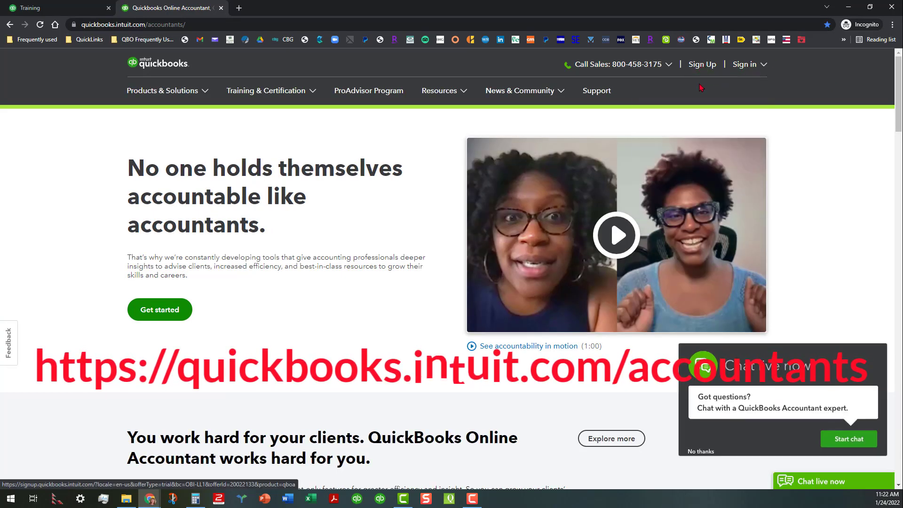
left_click(741, 66)
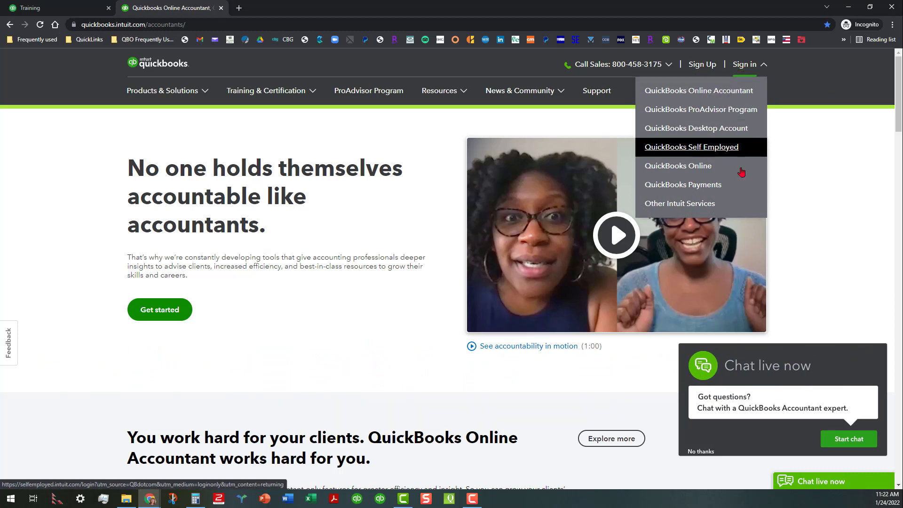
Open the QuickBooks Online Accountant sign-up form, look over its fields, and go back to the accountants home page.
left_click(700, 66)
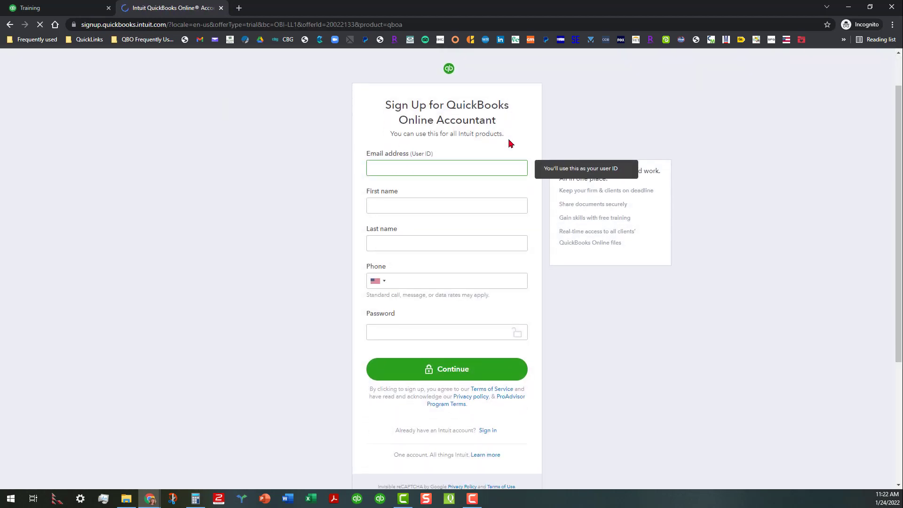
scroll(522, 198, "down", 3)
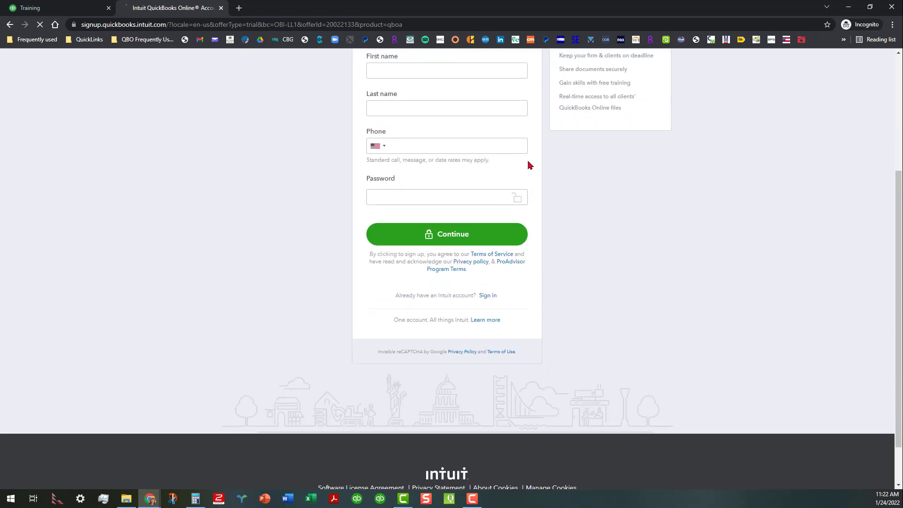
scroll(531, 173, "up", 1)
scroll(532, 188, "down", 1)
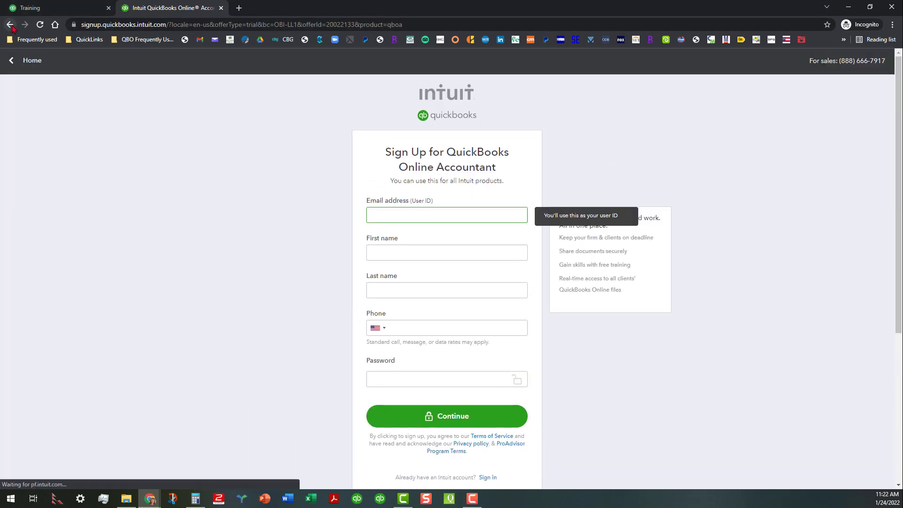
left_click(10, 24)
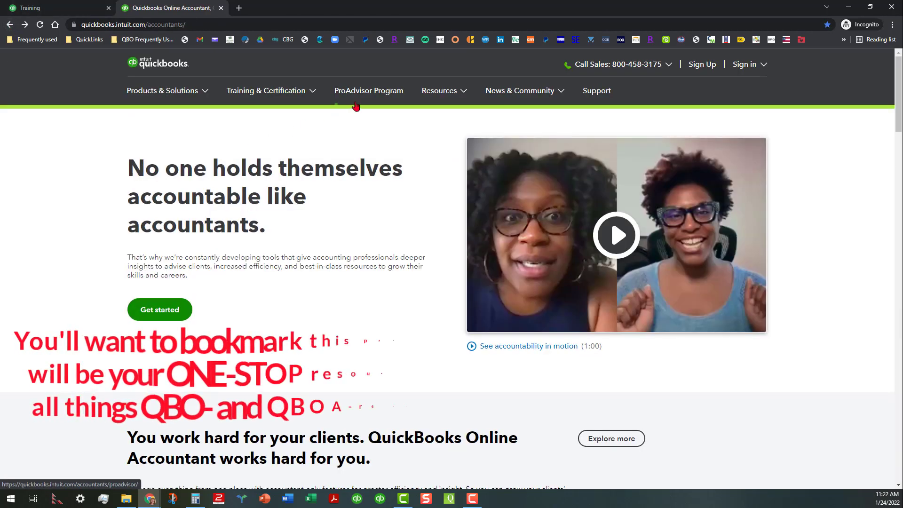
Review the site's Training & Certification, Products & Solutions, Resources and News & Community offerings, and close the site.
mouse_move(273, 91)
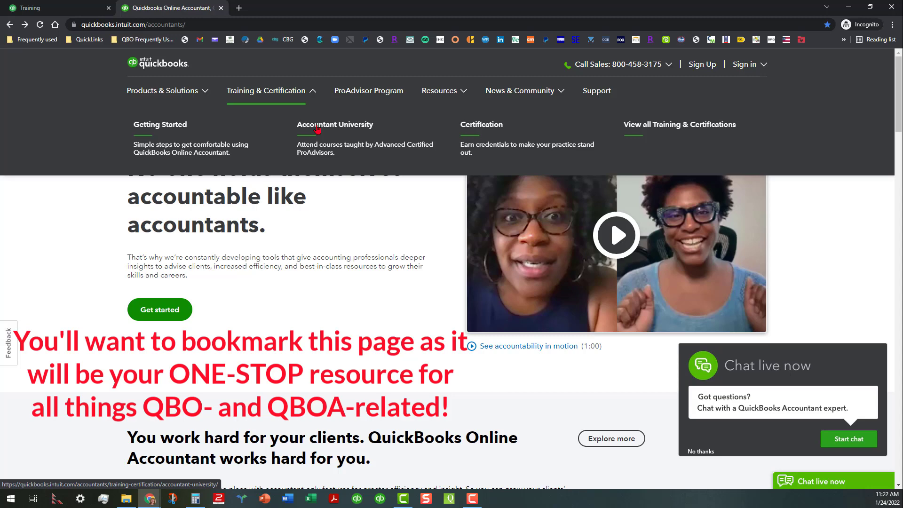
mouse_move(173, 90)
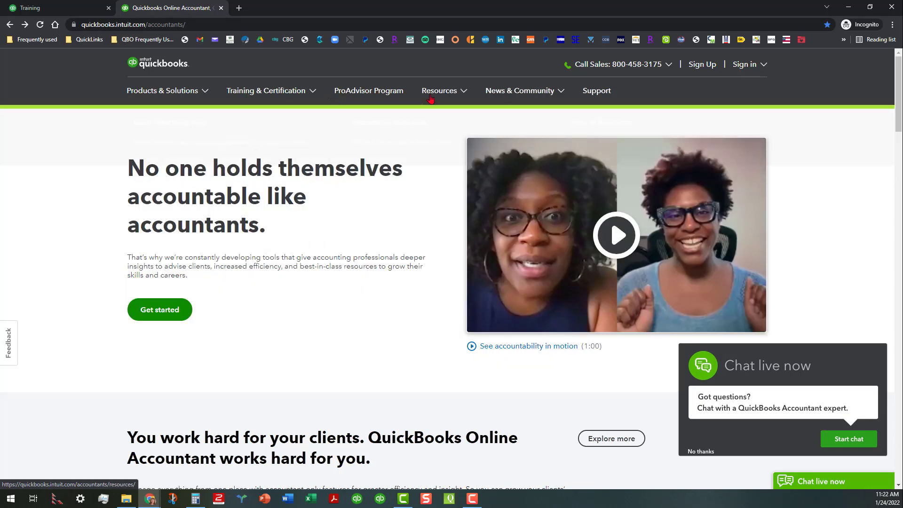
mouse_move(450, 97)
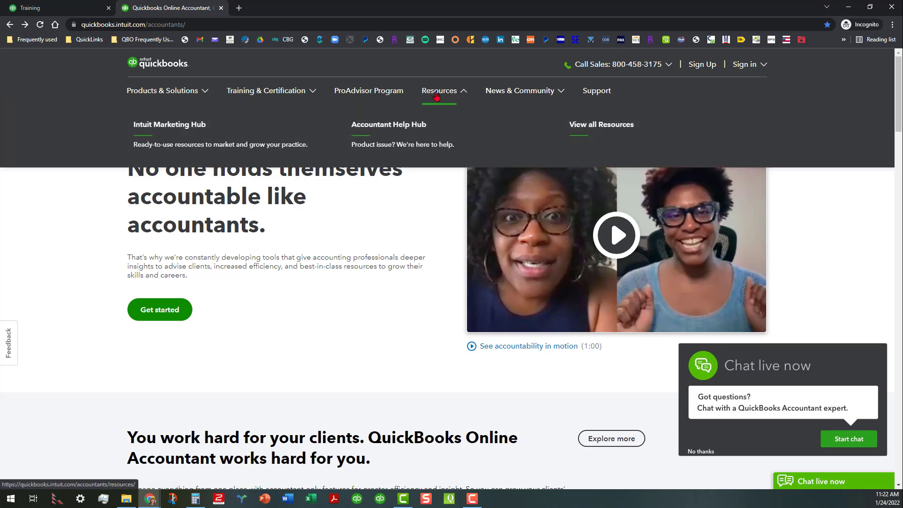
mouse_move(494, 90)
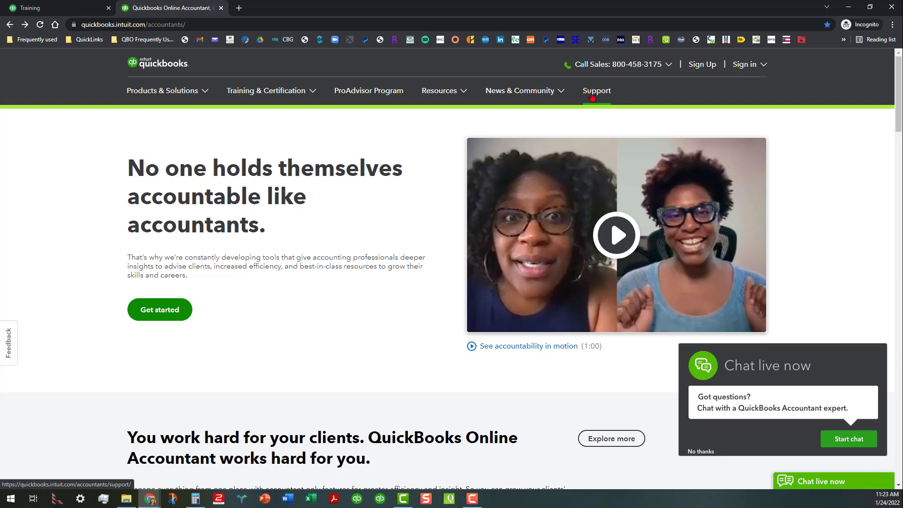
left_click(221, 8)
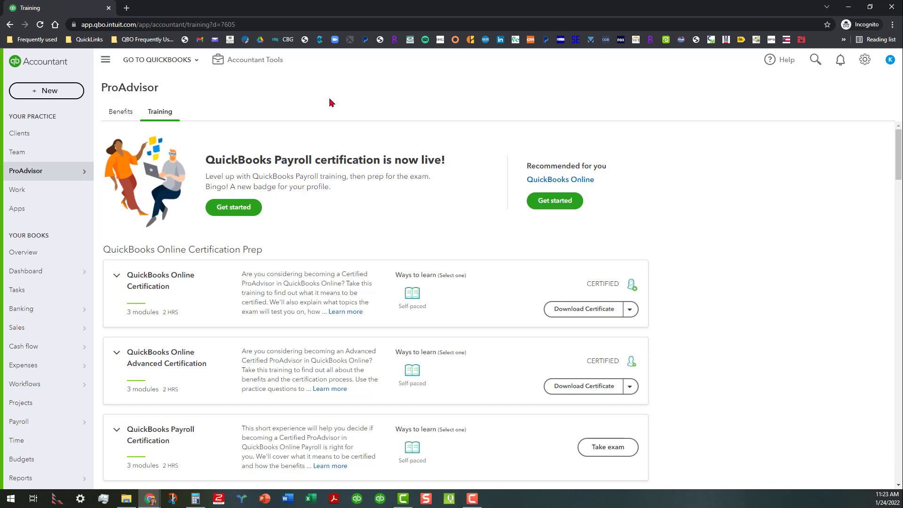
Return to the client list, look at the account options that lead to the ProAdvisor profile, and dismiss them.
left_click(265, 63)
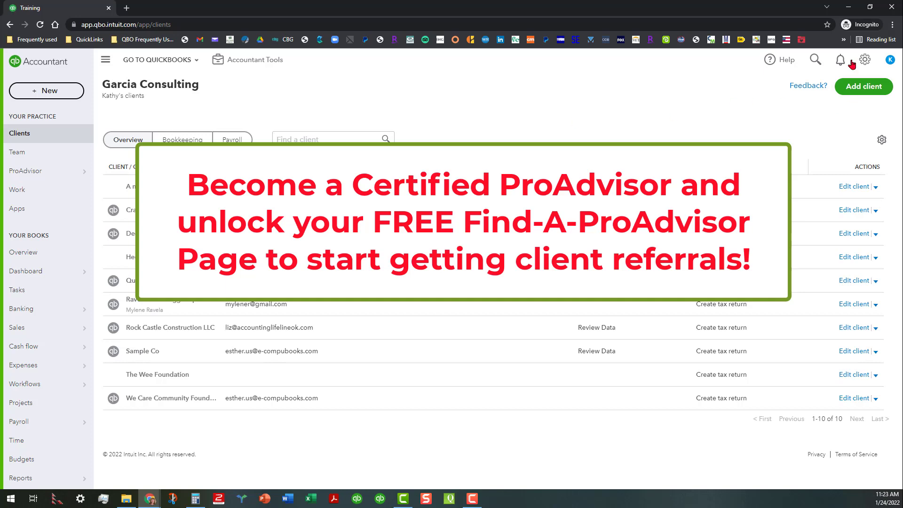
left_click(889, 60)
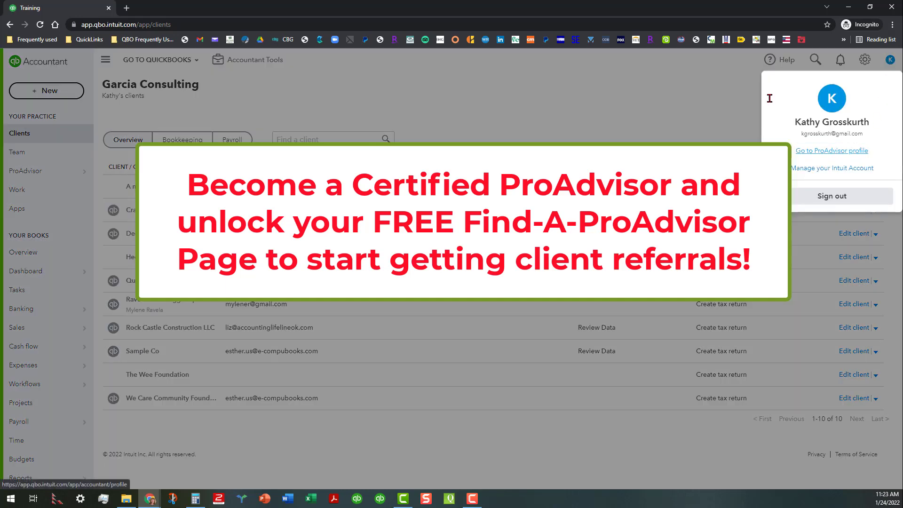
left_click(672, 76)
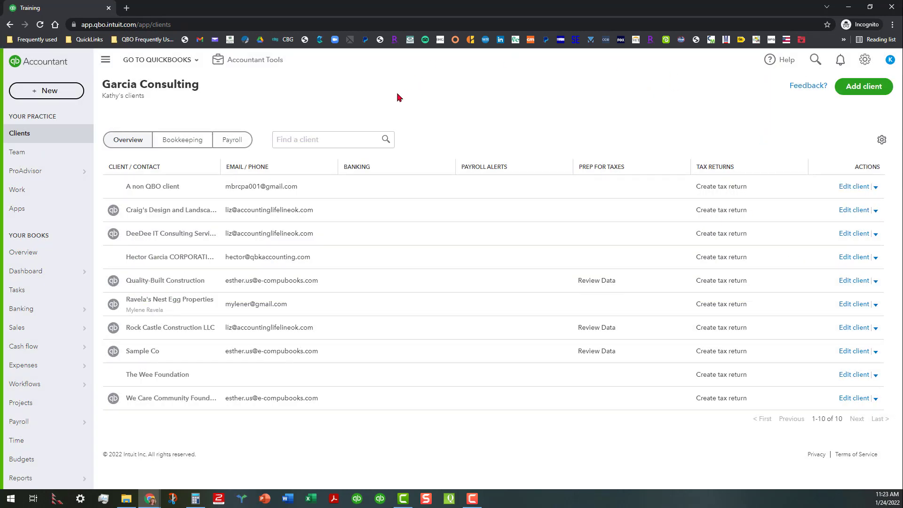